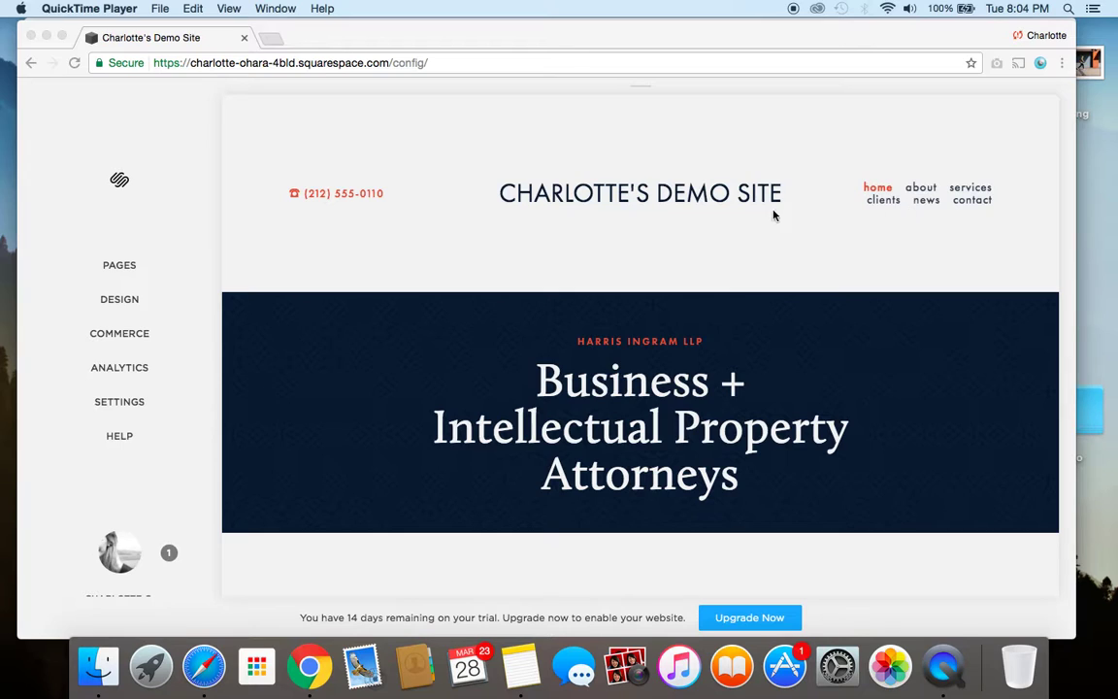
# Add a new Blog page named 'Blog' to the Main Navigation.
pyautogui.click(121, 266)
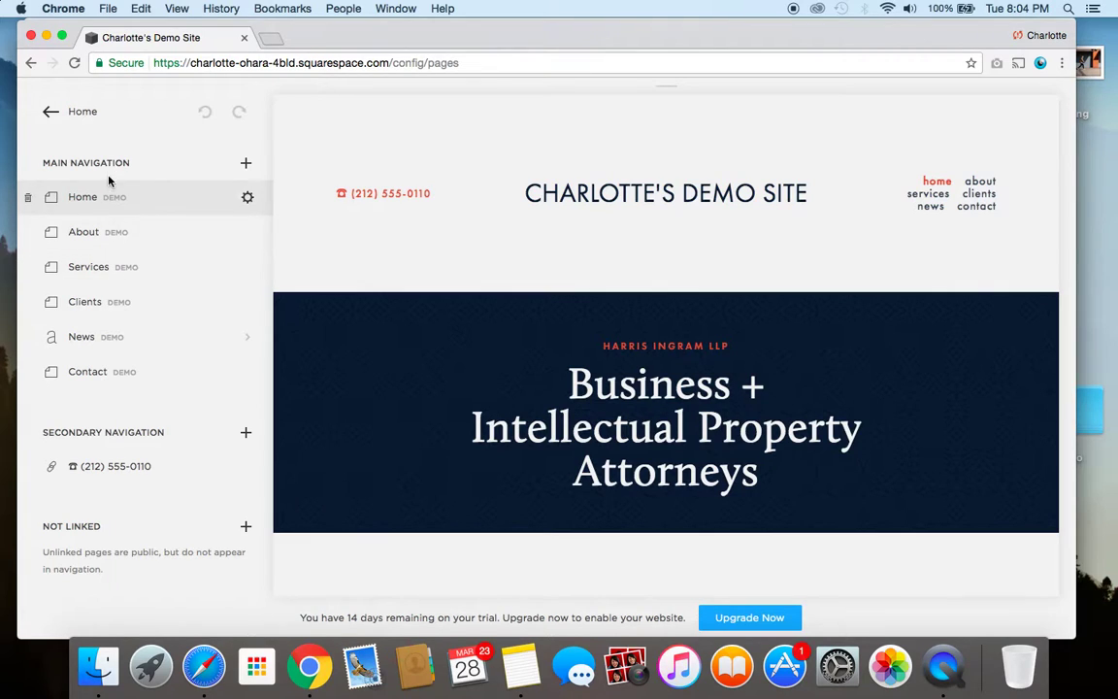
pyautogui.click(246, 165)
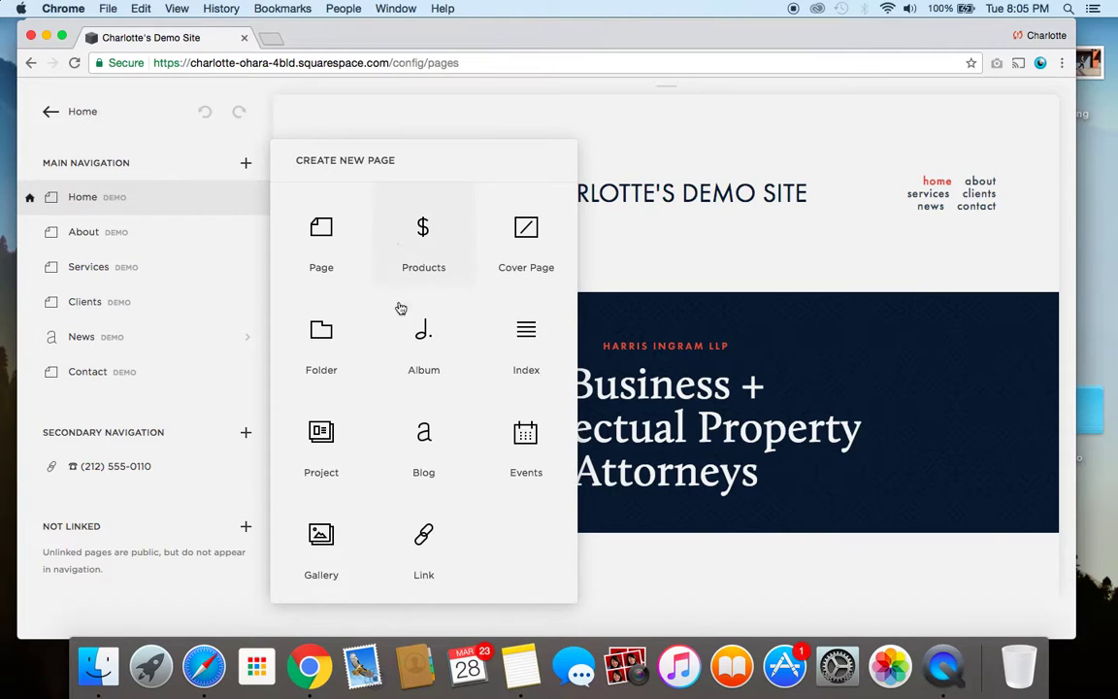
pyautogui.click(425, 442)
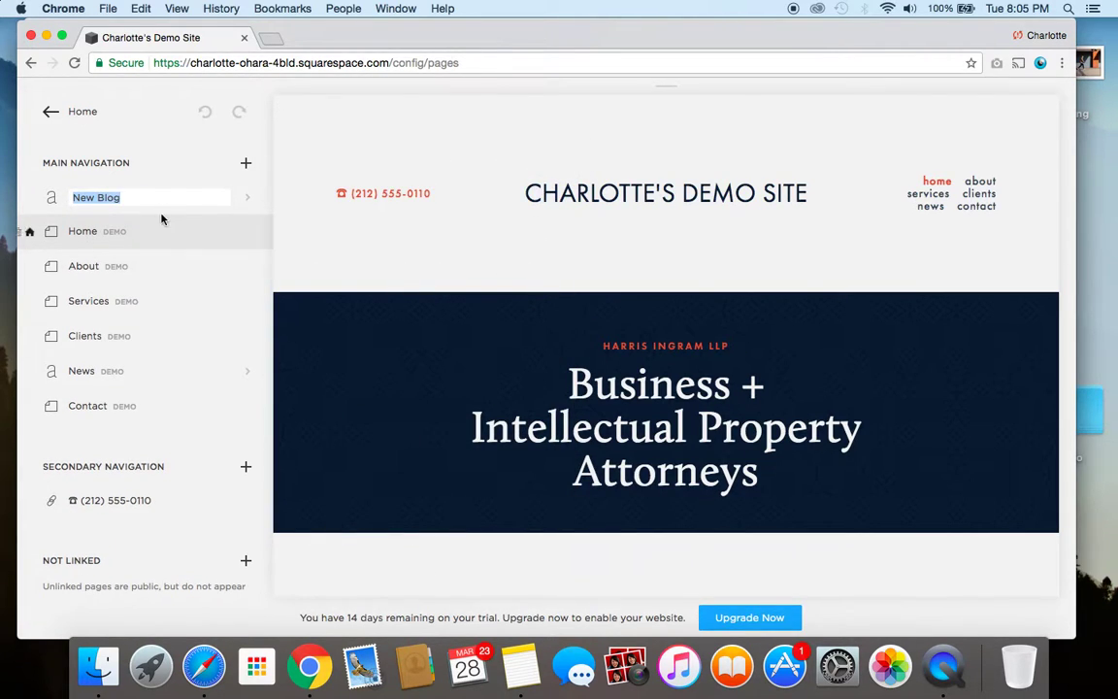
pyautogui.write('Blog')
pyautogui.press('Return')
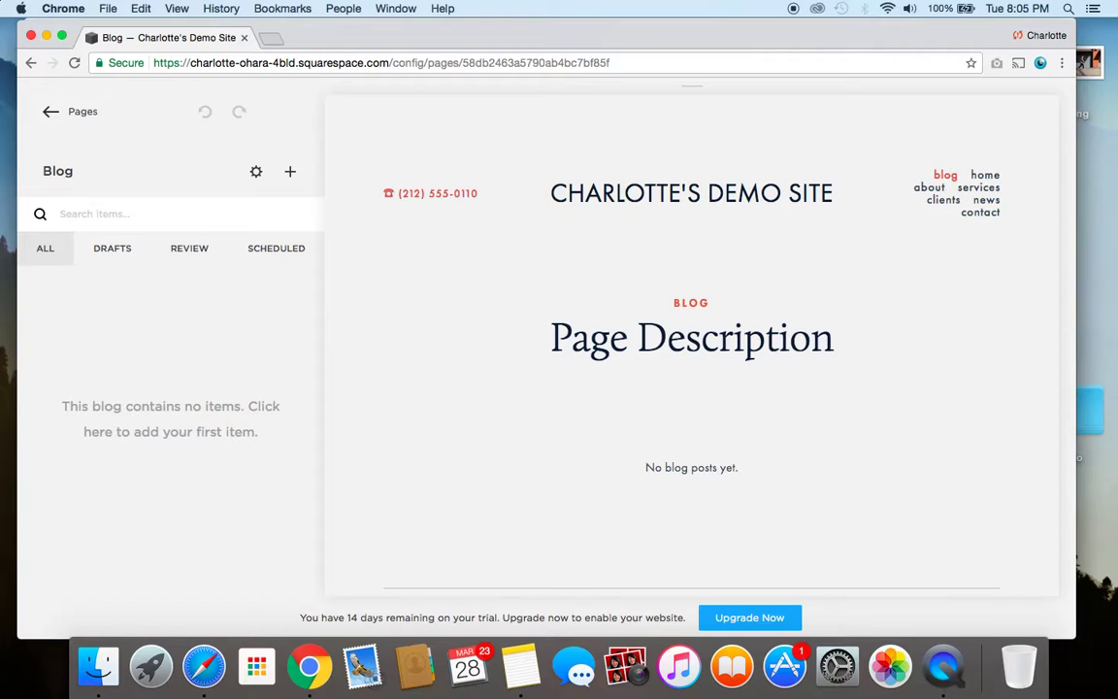
# Create a post titled 'Blog post title #1' with two paragraphs of filler body text.
pyautogui.moveTo(947, 189)
pyautogui.click(290, 175)
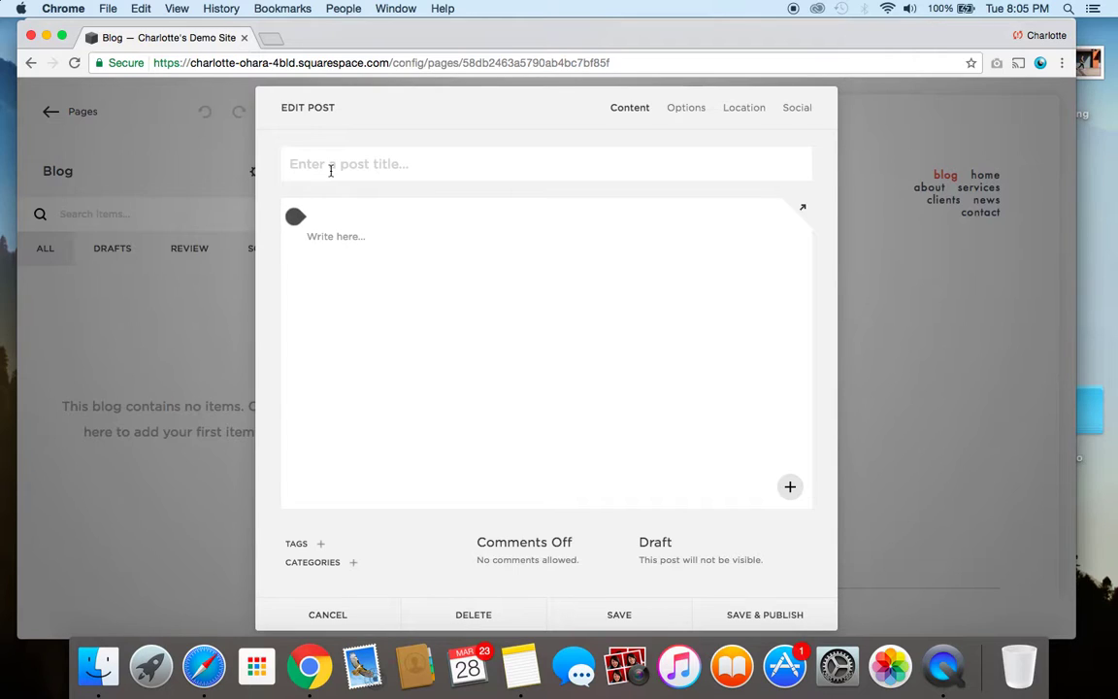
pyautogui.write('Blog post title #1')
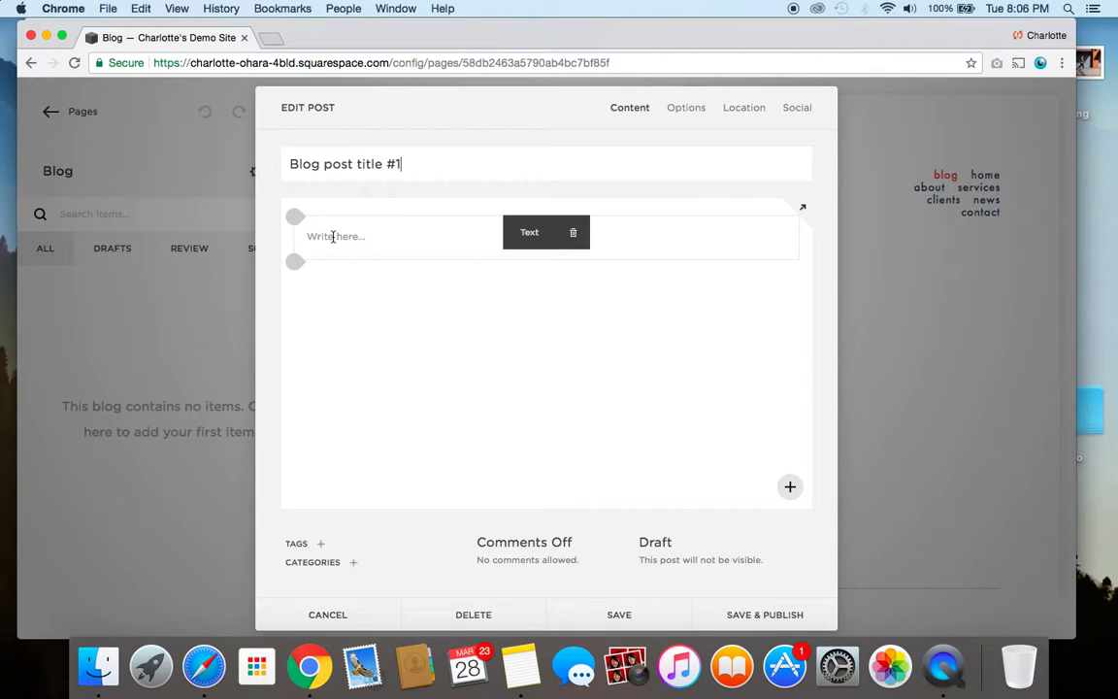
pyautogui.click(350, 239)
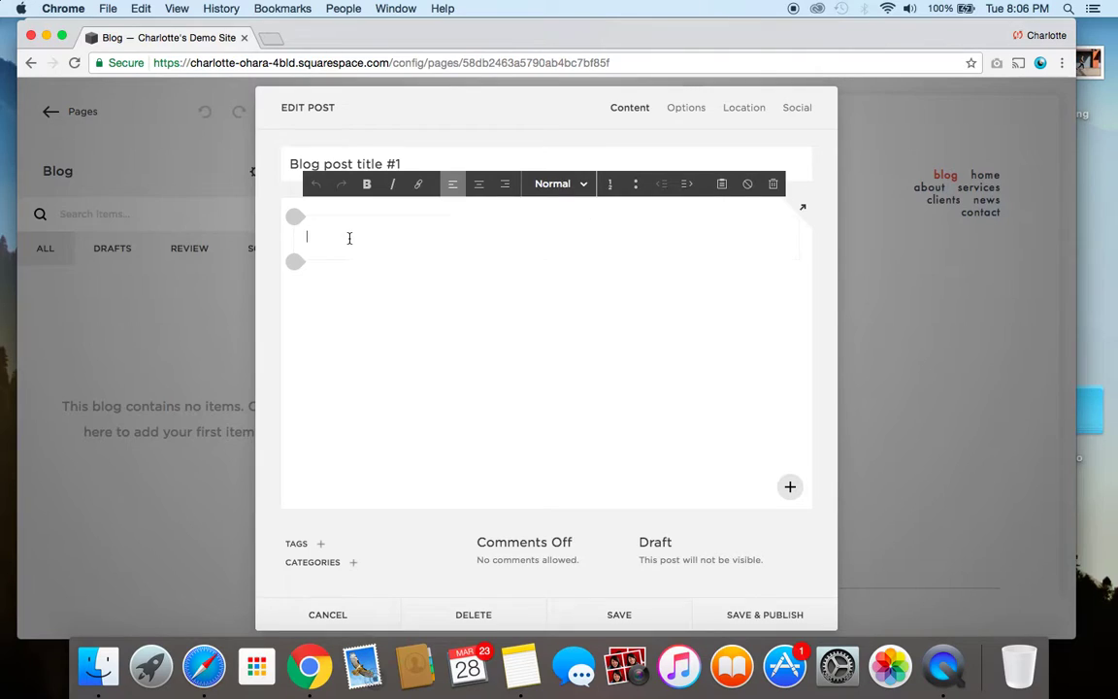
pyautogui.write('fjkdla;jkfsldajklf;djsakljfdkal;j')
pyautogui.press('Return')
pyautogui.write('jkl;fjkdsla;jkdsl;fja')
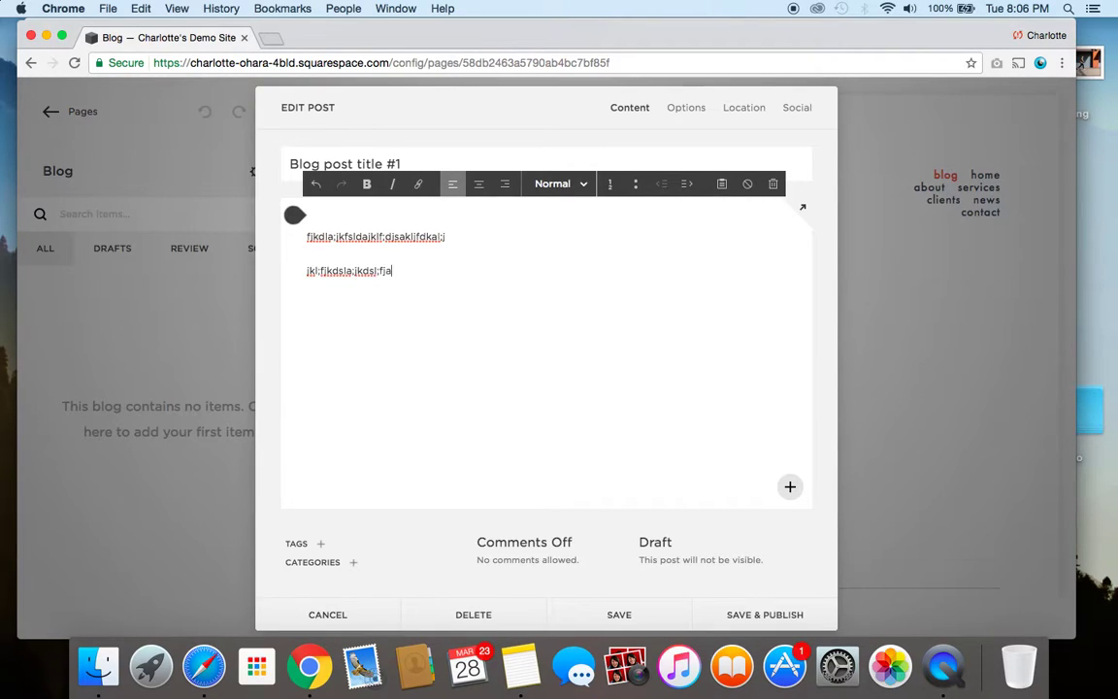
pyautogui.press('Return')
pyautogui.moveTo(302, 300)
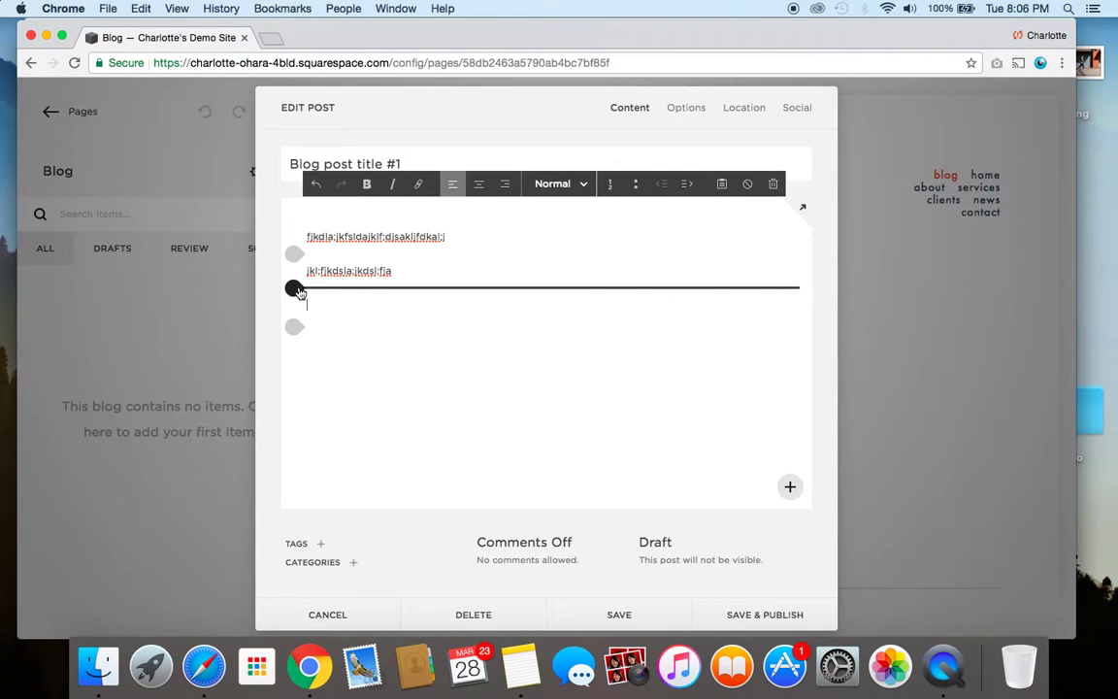
# Insert an Image block below the text and upload the walking photo from the Desktop.
pyautogui.click(295, 290)
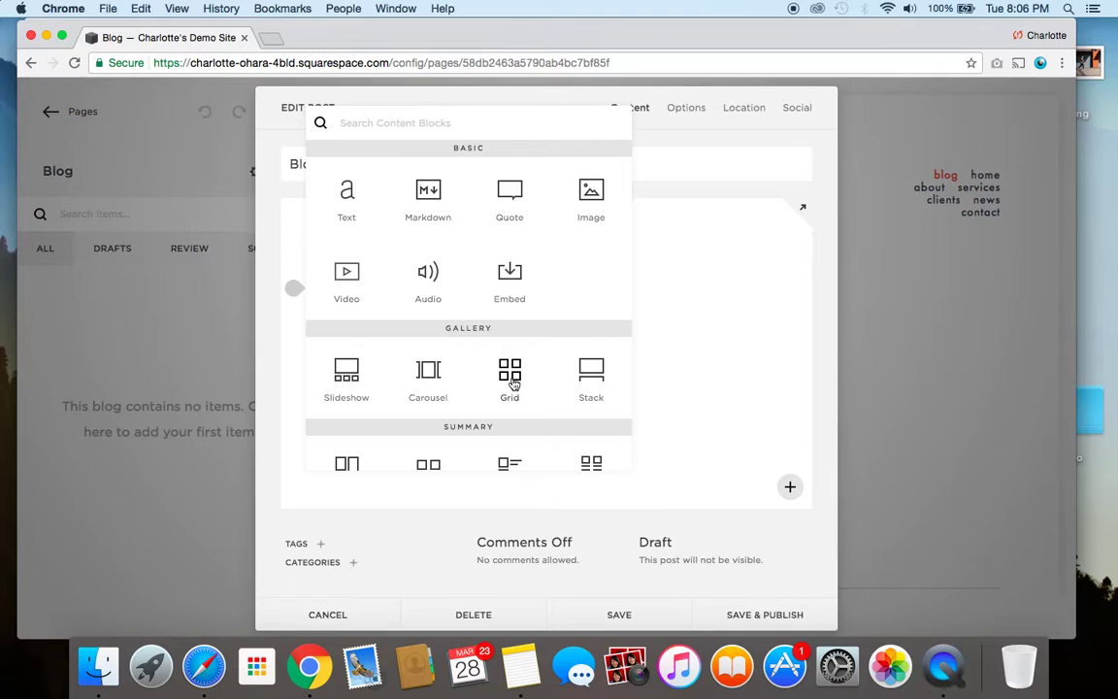
pyautogui.click(591, 194)
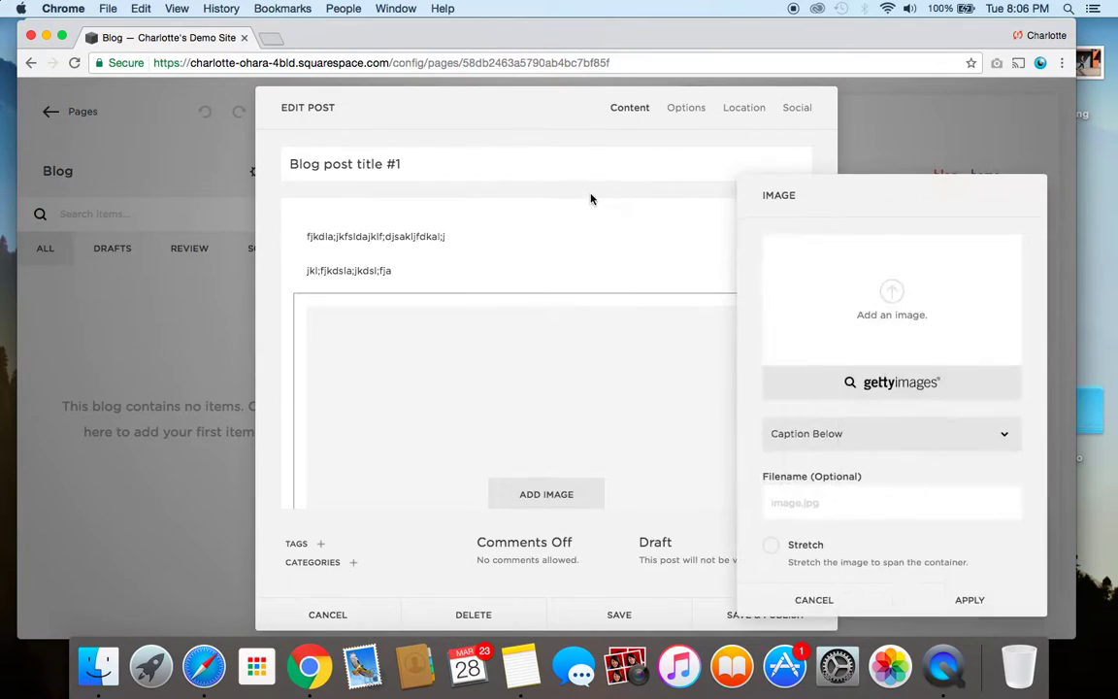
pyautogui.click(892, 296)
pyautogui.click(208, 199)
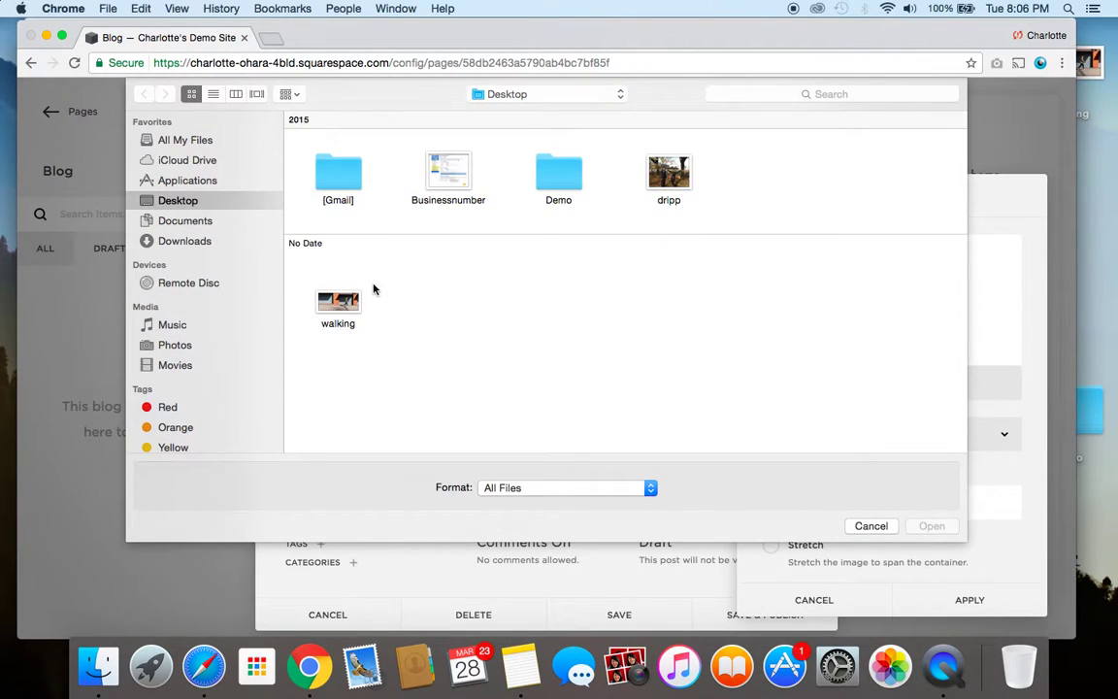
pyautogui.click(340, 309)
pyautogui.click(927, 529)
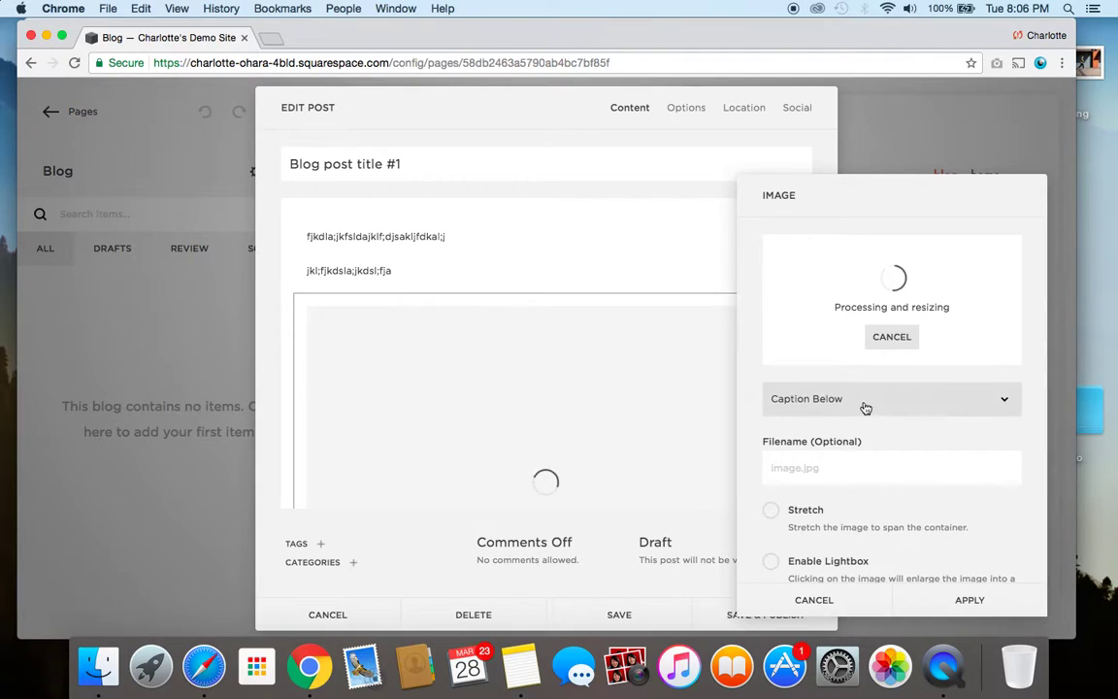
# Hide the image caption, name the file 'walking', and apply the image settings.
pyautogui.click(865, 404)
pyautogui.click(835, 386)
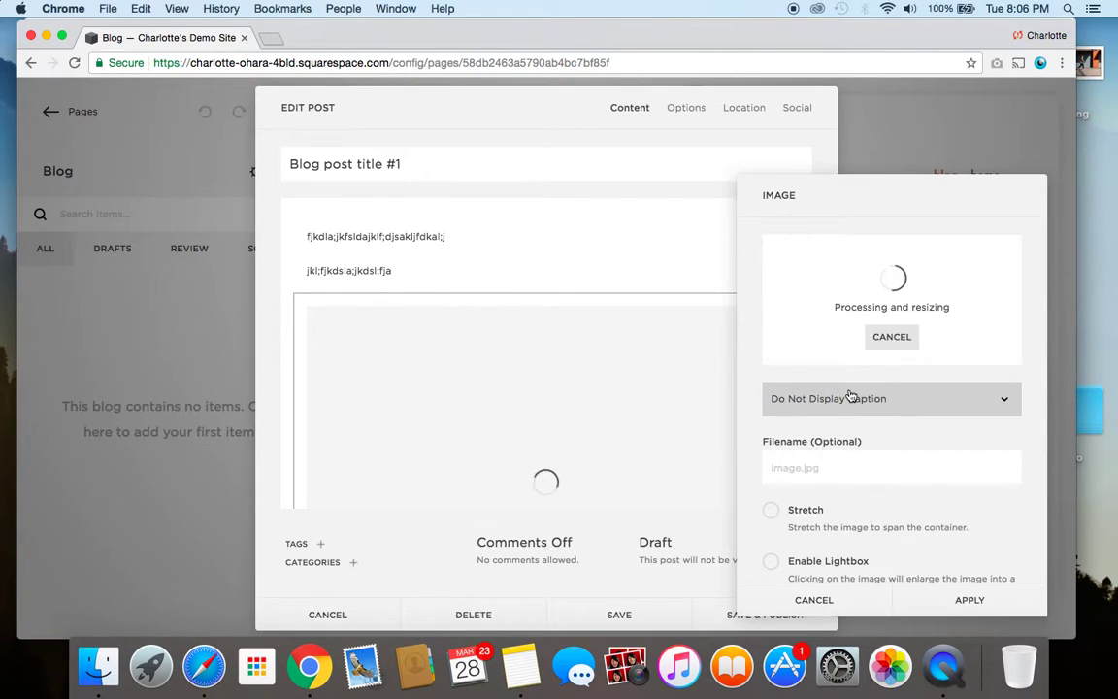
pyautogui.click(805, 468)
pyautogui.write('walking')
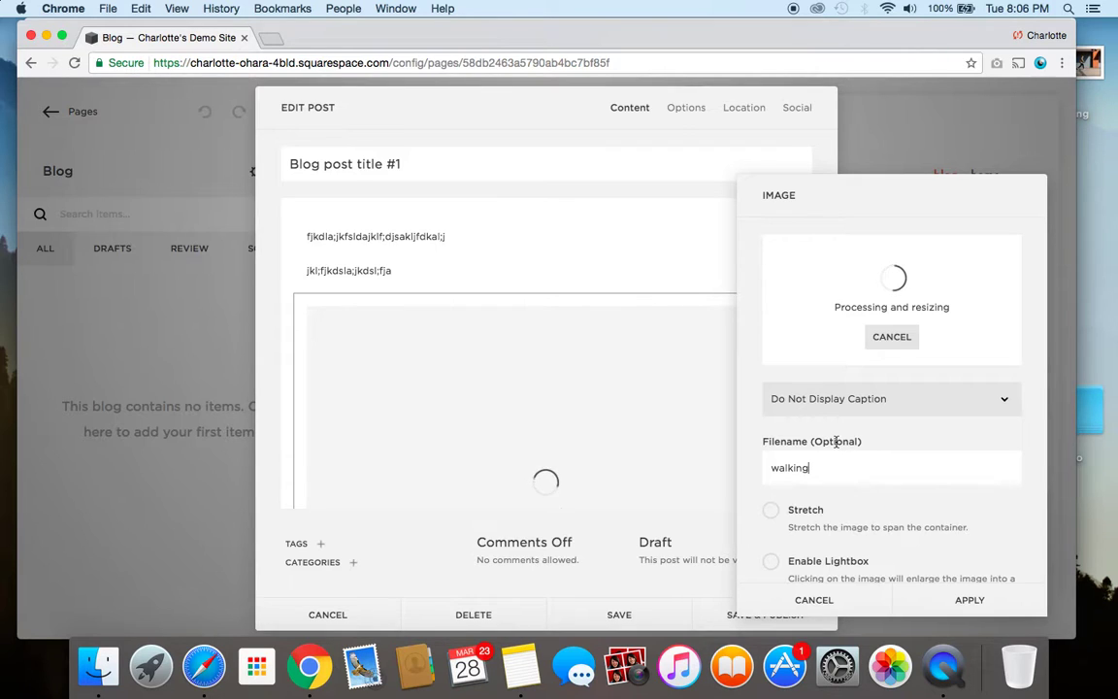
pyautogui.click(967, 601)
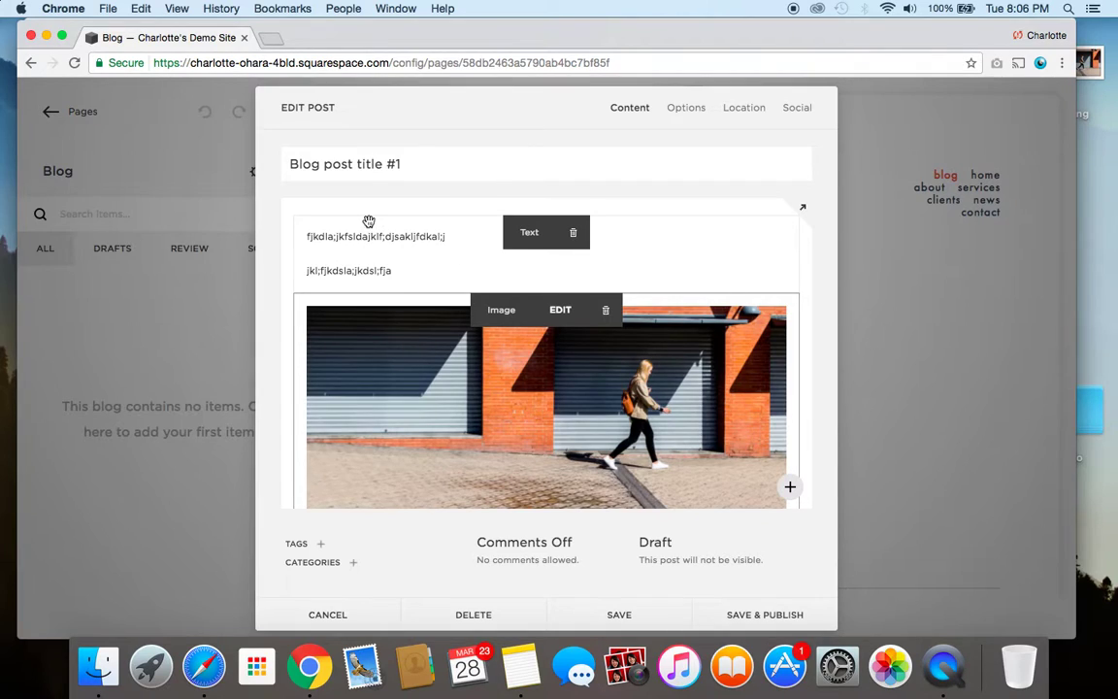
pyautogui.scroll(-2, 388, 335)
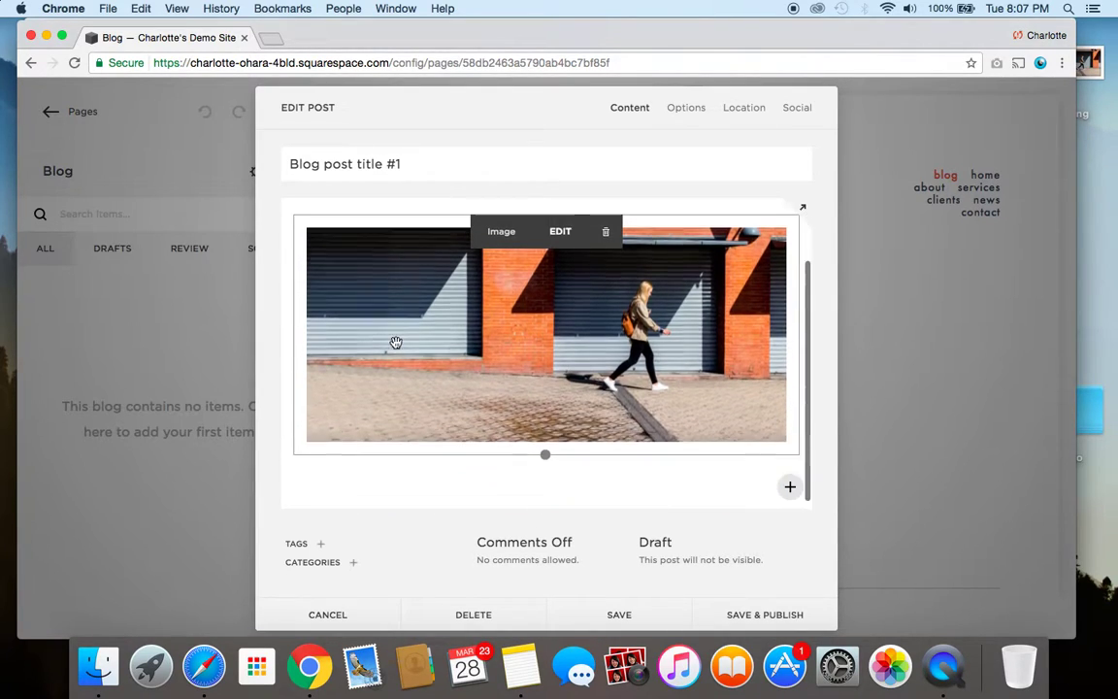
pyautogui.scroll(2, 396, 342)
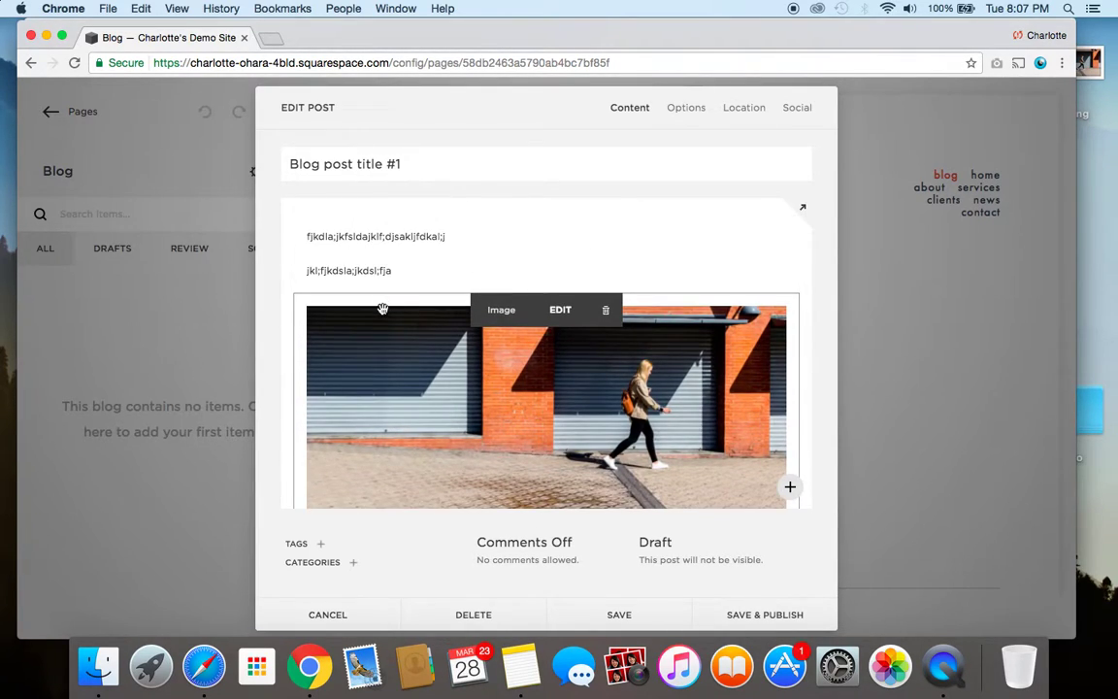
pyautogui.scroll(-2, 399, 378)
pyautogui.scroll(2, 399, 378)
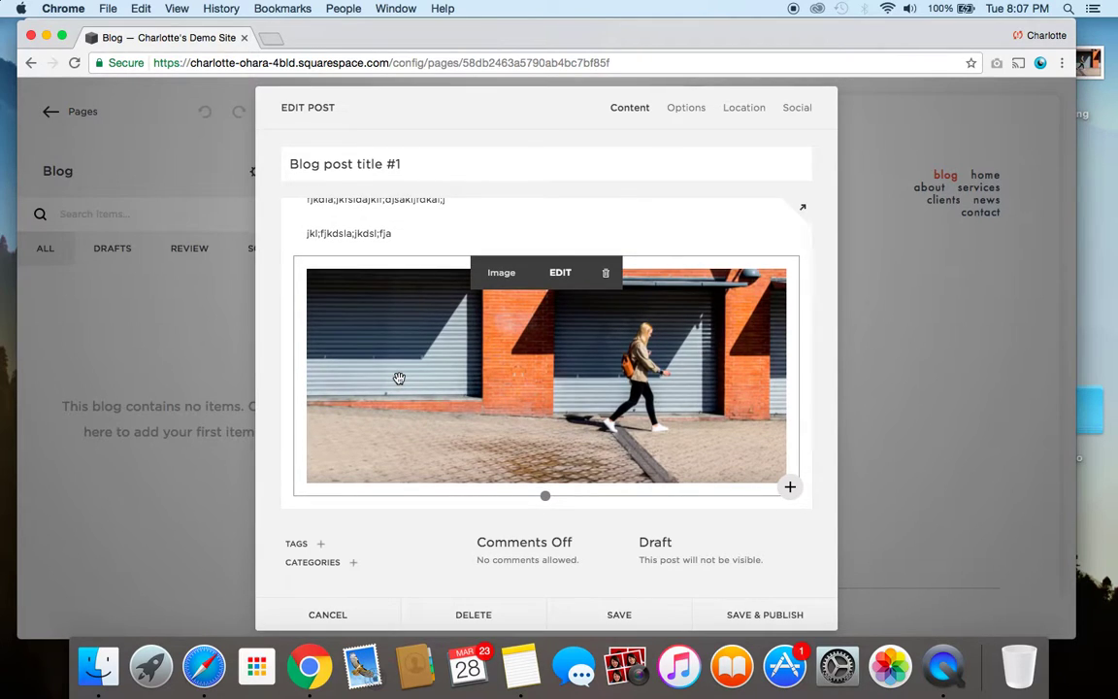
pyautogui.scroll(-1, 399, 378)
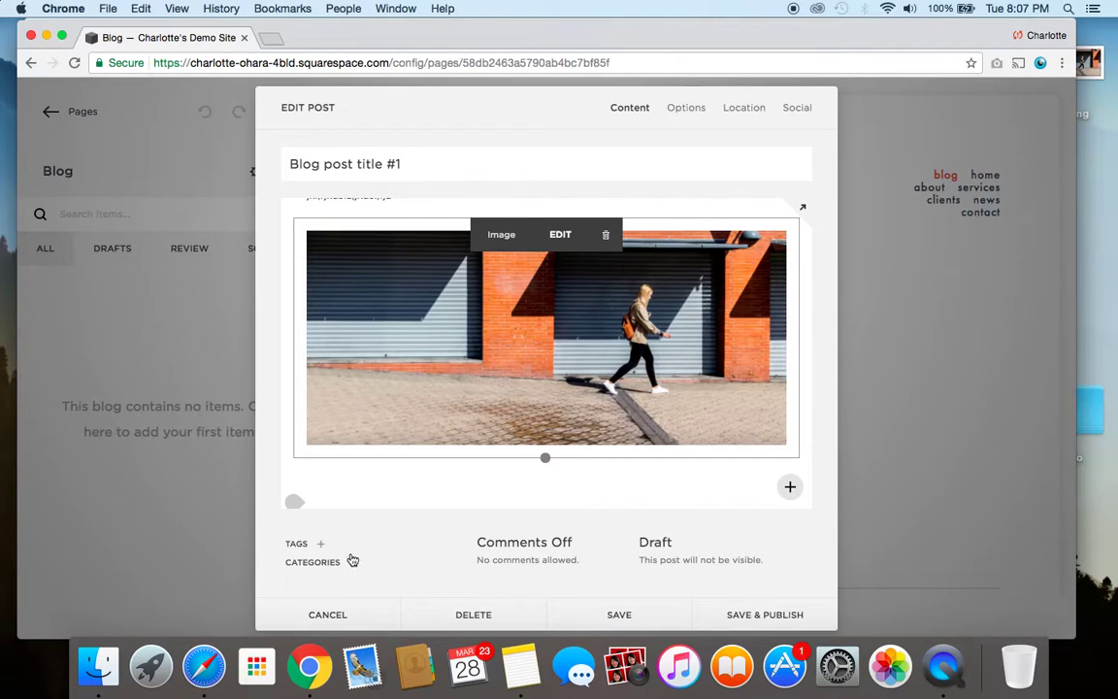
# Tag the post with girl, walking and outdoors.
pyautogui.click(321, 545)
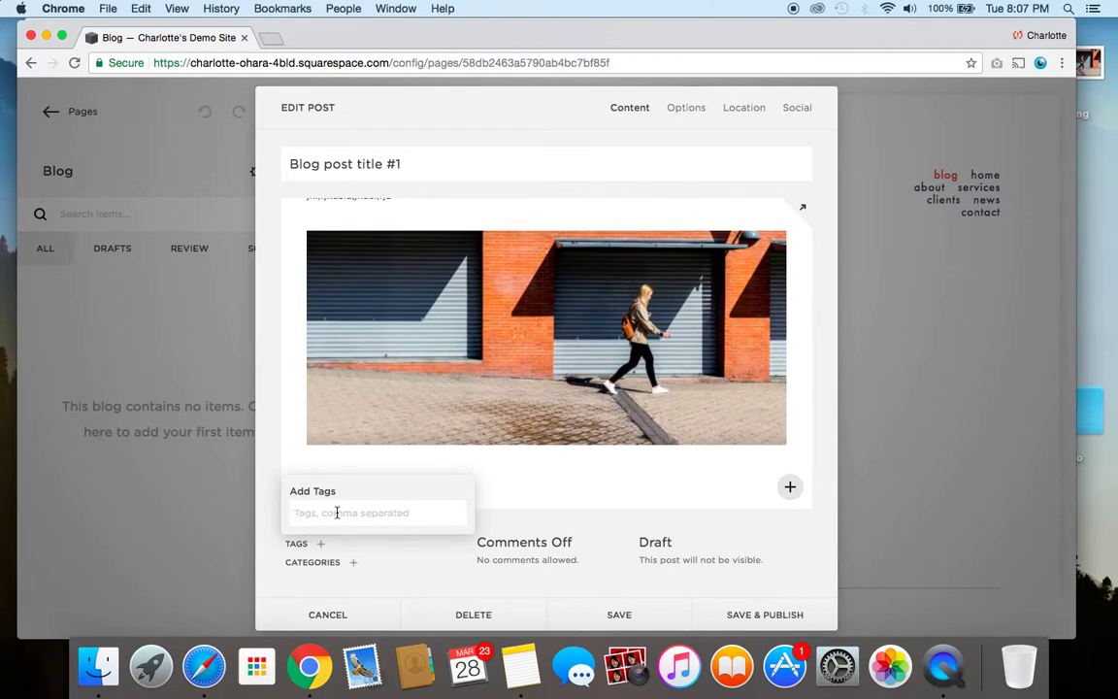
pyautogui.write('girl')
pyautogui.press('Return')
pyautogui.write('walking')
pyautogui.press('Return')
pyautogui.write('outdoors')
pyautogui.press('Return')
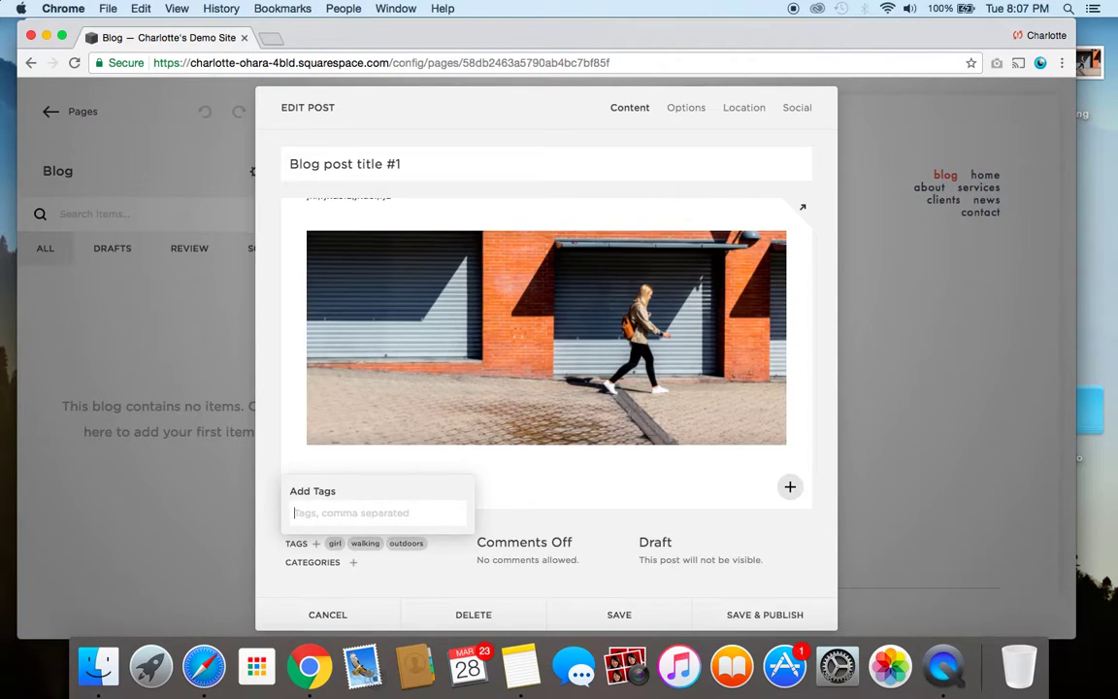
# Create a new 'fashion' category and assign it to the post.
pyautogui.click(355, 565)
pyautogui.click(351, 533)
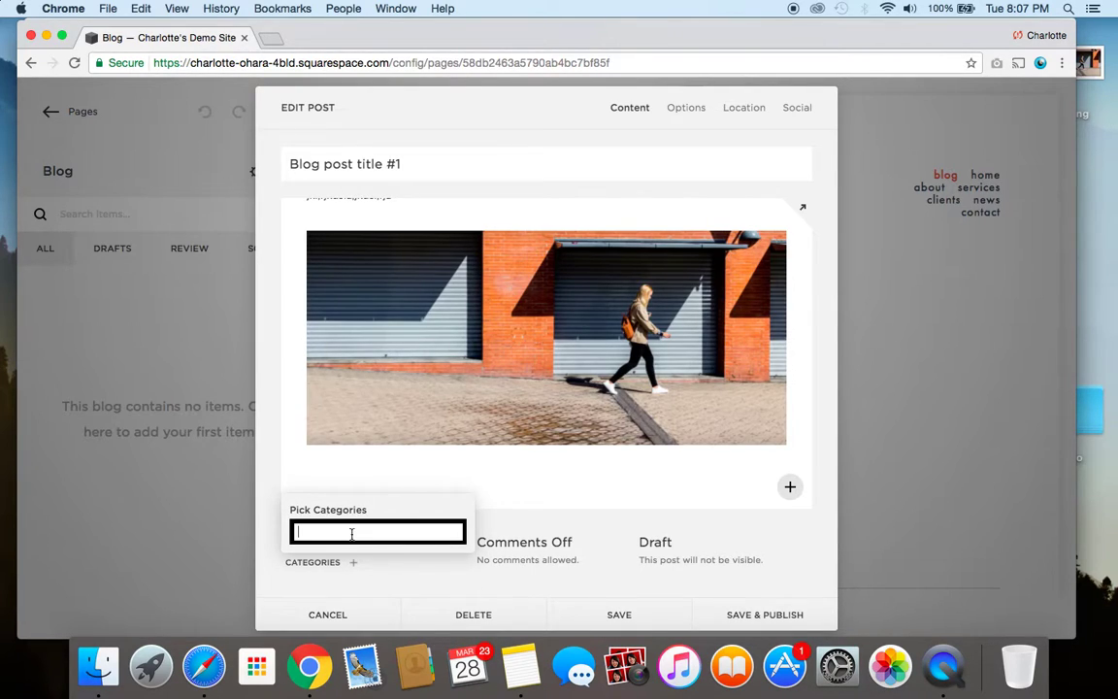
pyautogui.write('fashion')
pyautogui.press('Return')
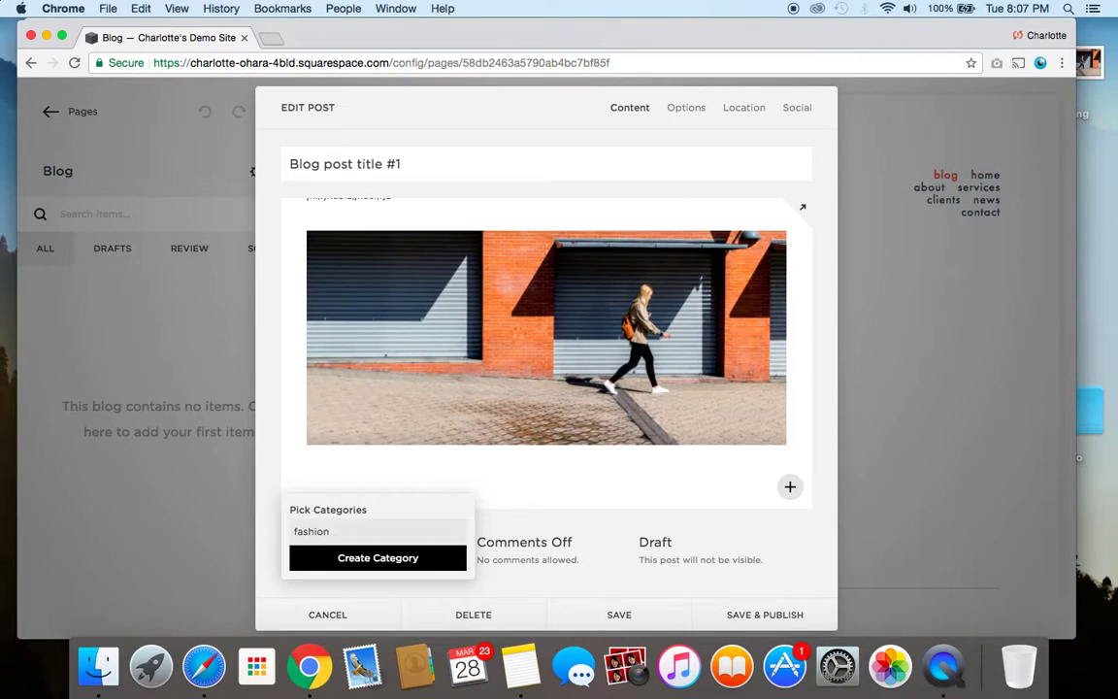
pyautogui.click(332, 581)
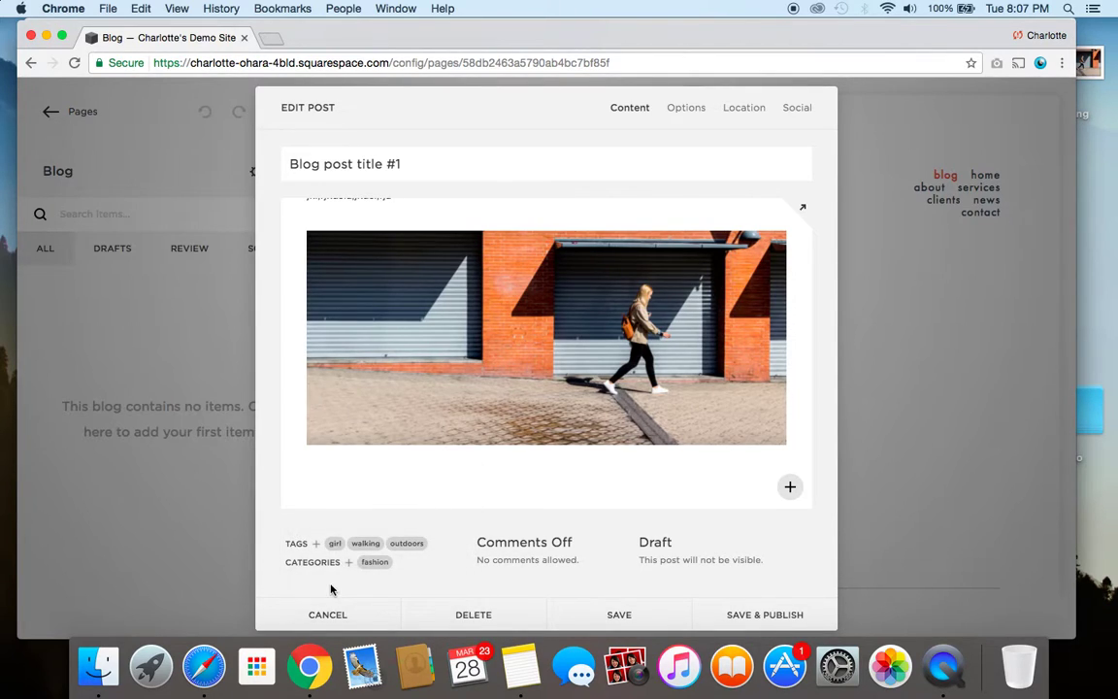
# Upload the walking photo as the post thumbnail and set the post URL to post-1.
pyautogui.click(686, 108)
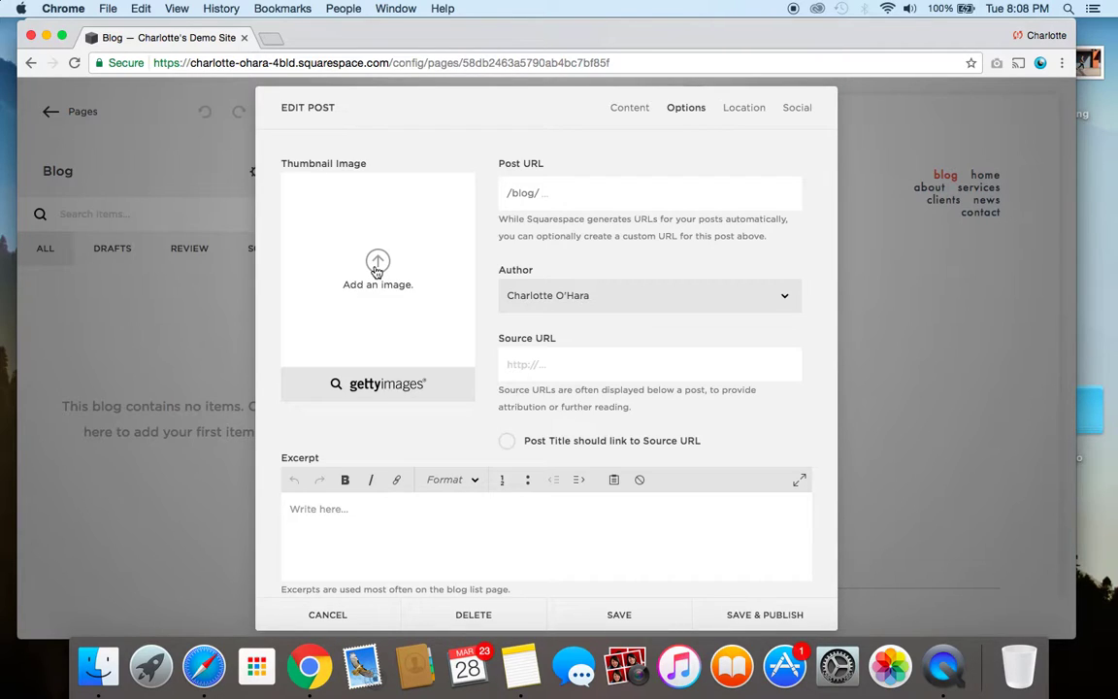
pyautogui.click(377, 271)
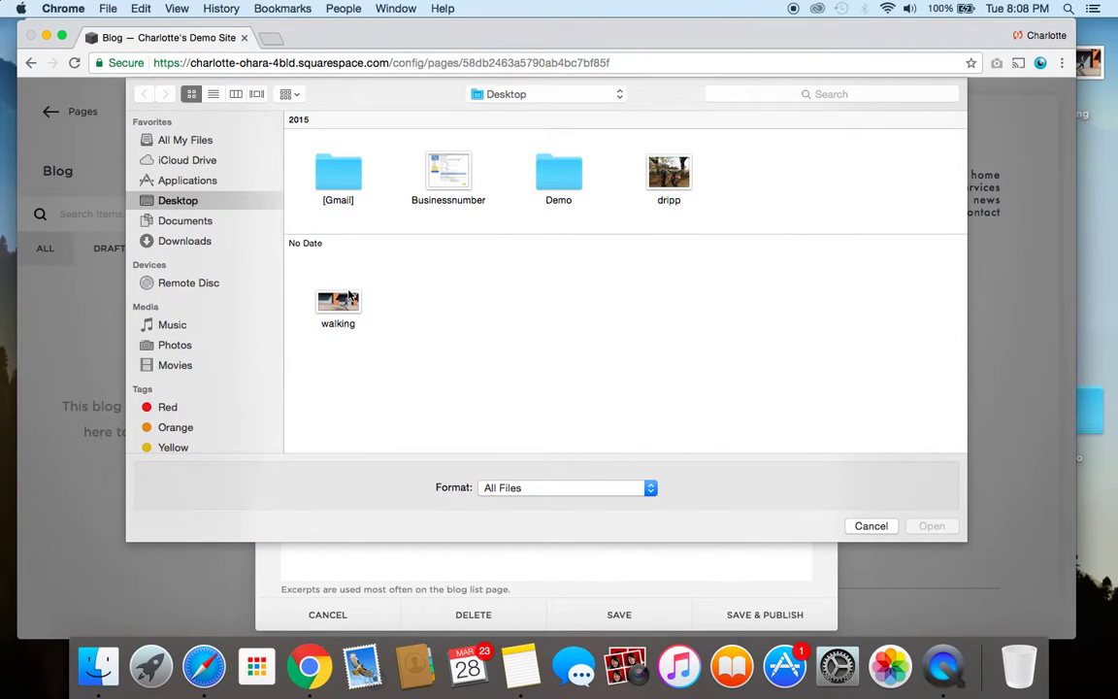
pyautogui.click(338, 302)
pyautogui.click(930, 525)
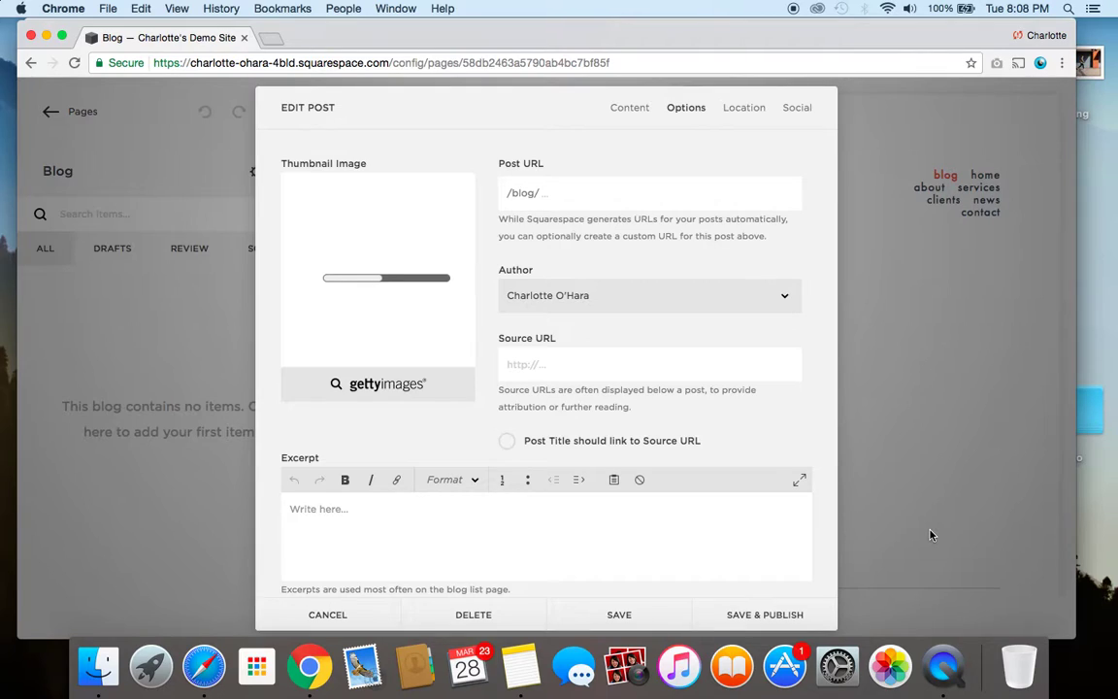
pyautogui.click(582, 195)
pyautogui.write('post-1')
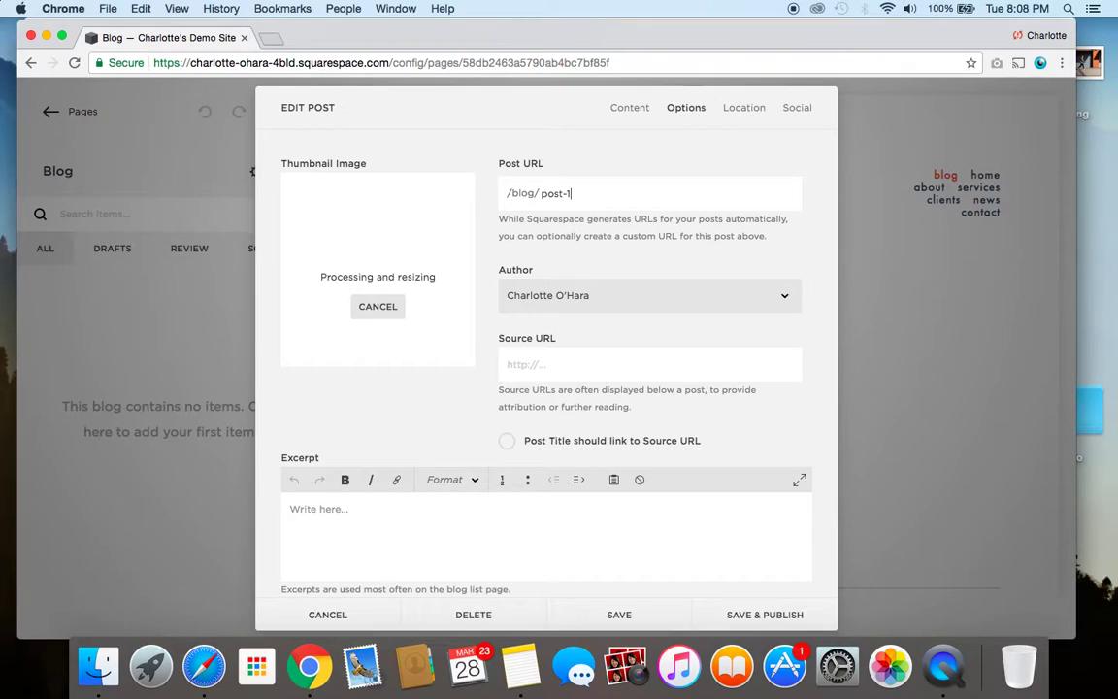
# Write a three-line filler excerpt for the post.
pyautogui.click(363, 522)
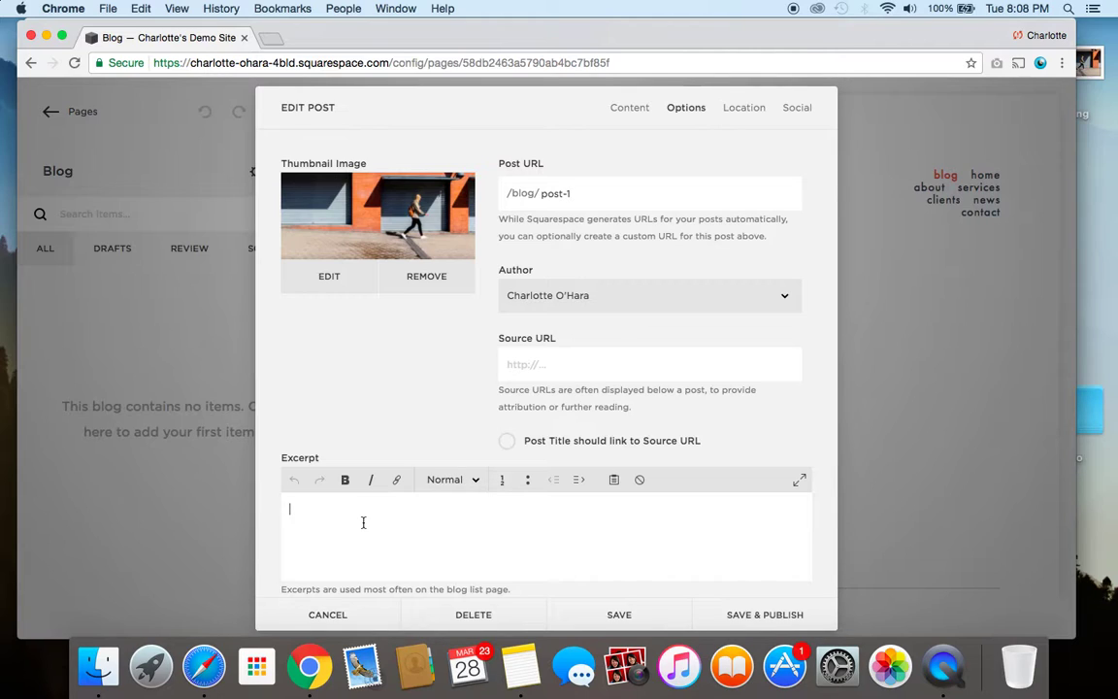
pyautogui.scroll(-1, 363, 522)
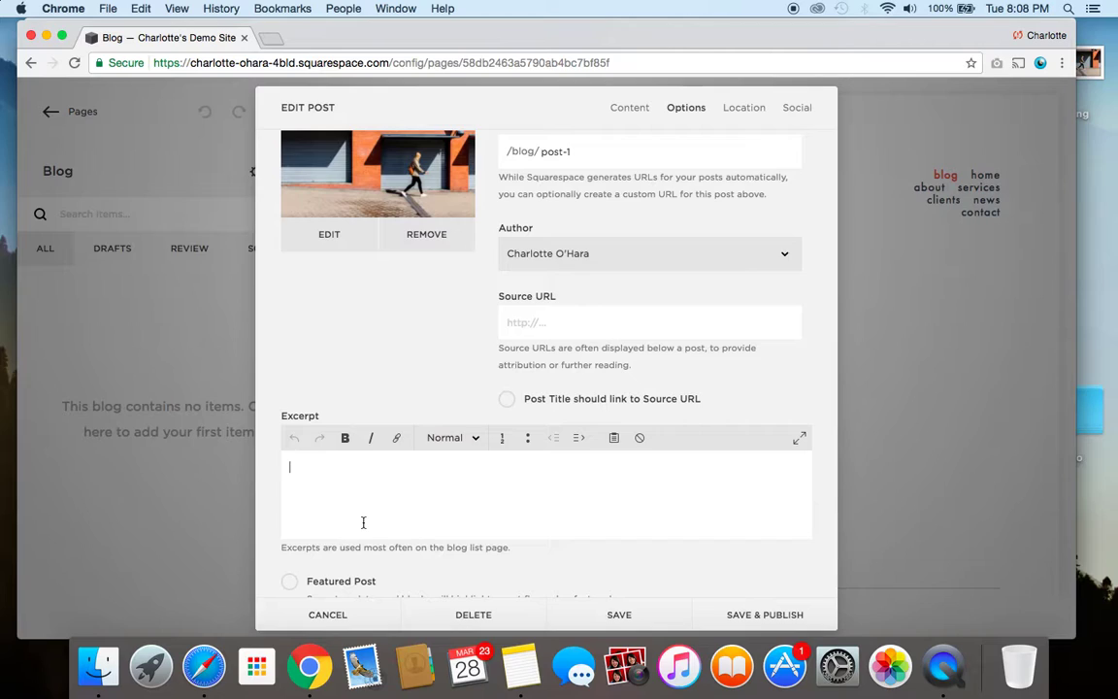
pyautogui.write('fjdkal;fjdkslajf')
pyautogui.press('Return')
pyautogui.write('ksldf;jsdakl;')
pyautogui.press('Return')
pyautogui.write('jkl;dfjkla;jfksld;a')
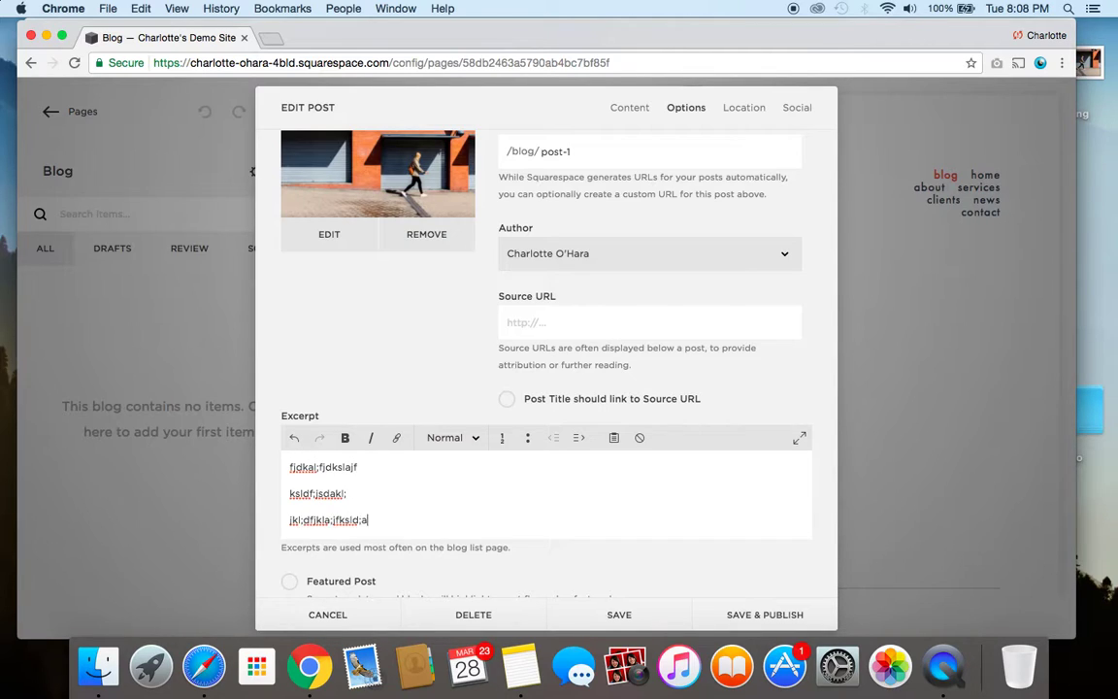
pyautogui.press('Return')
pyautogui.press('BackSpace')
pyautogui.scroll(-1, 544, 508)
pyautogui.scroll(2, 545, 507)
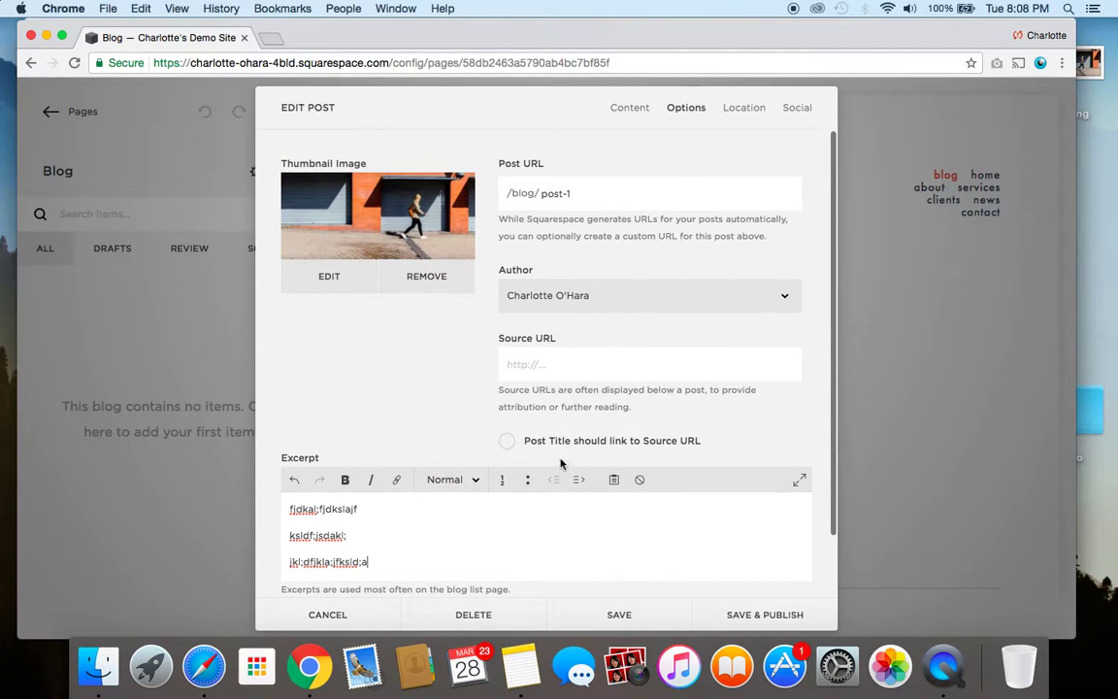
pyautogui.click(744, 110)
# Check the Location and Social settings, then return to the post's Content view.
pyautogui.click(802, 109)
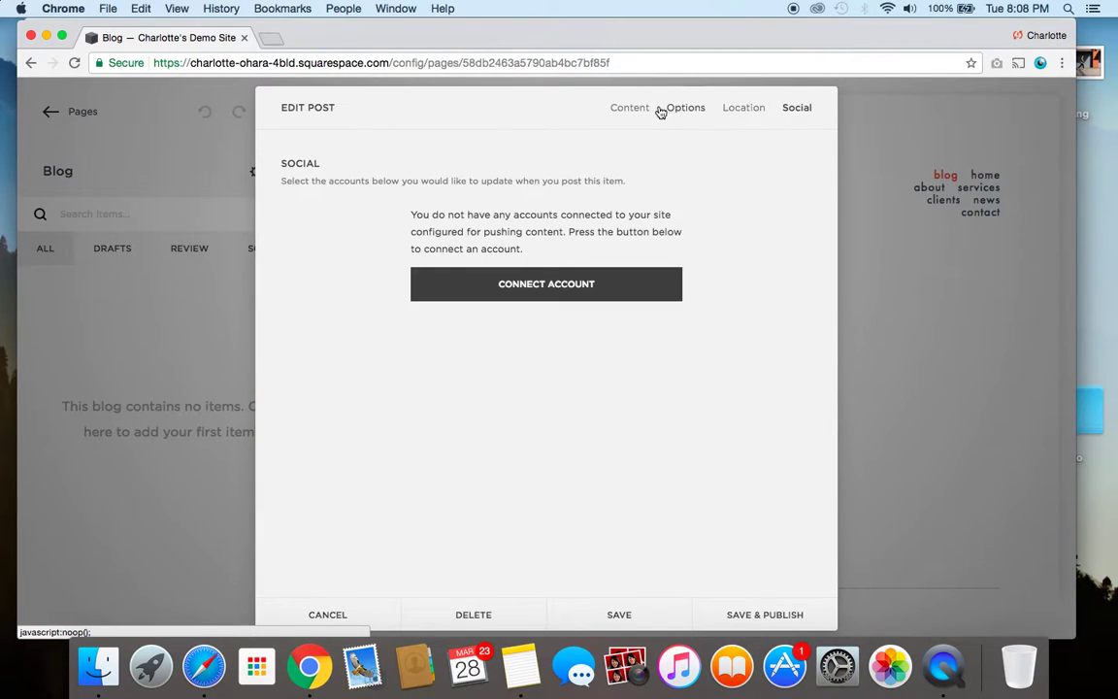
pyautogui.click(629, 109)
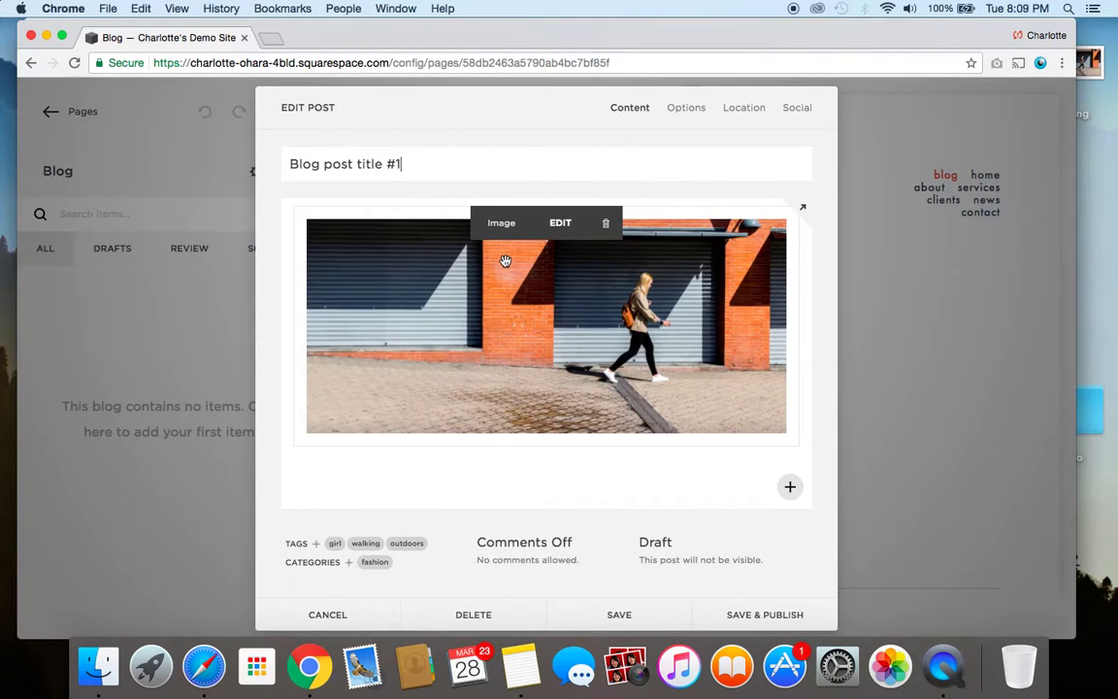
pyautogui.scroll(2, 494, 337)
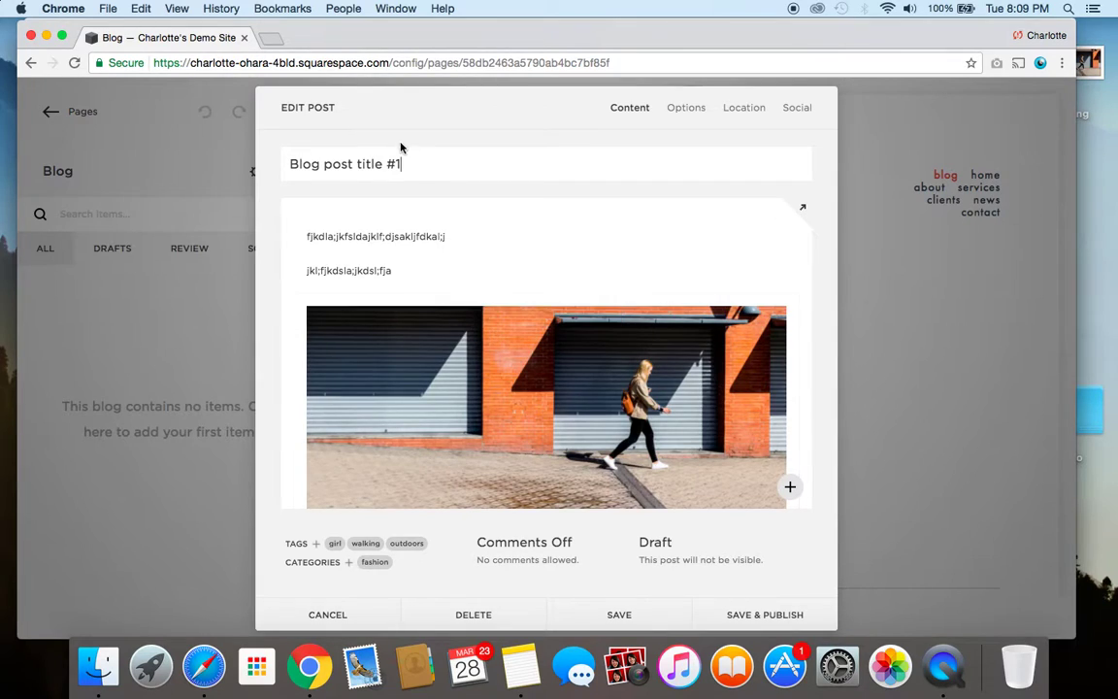
pyautogui.scroll(-2, 356, 292)
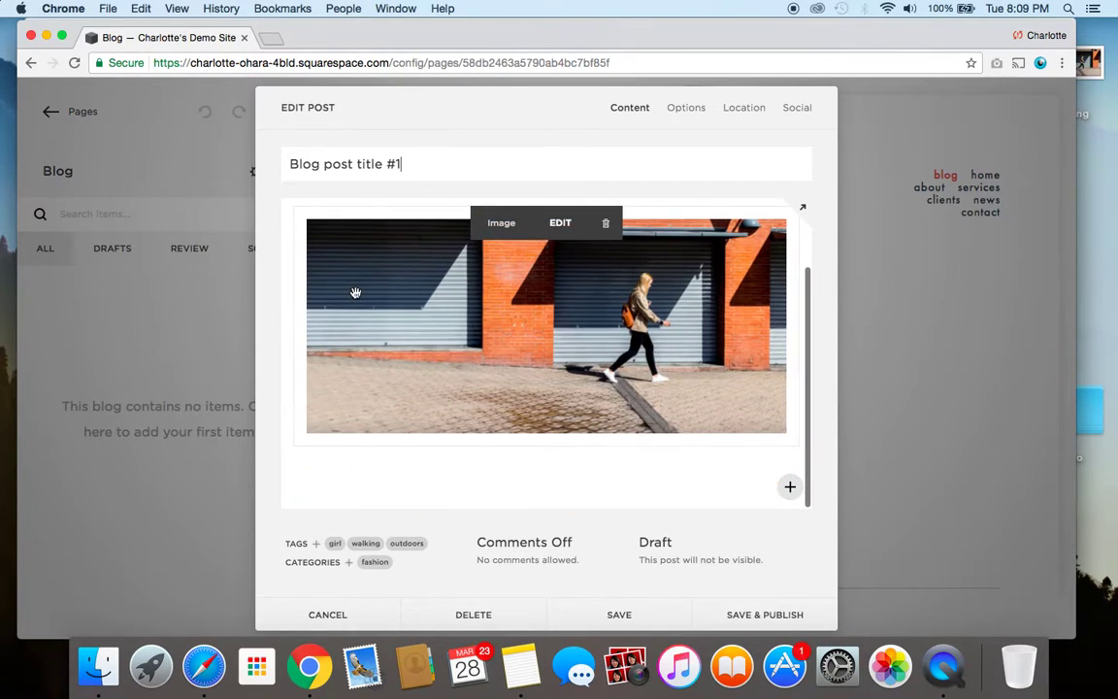
# Save 'Blog post title #1' as a draft from the Edit Post dialog.
pyautogui.click(620, 617)
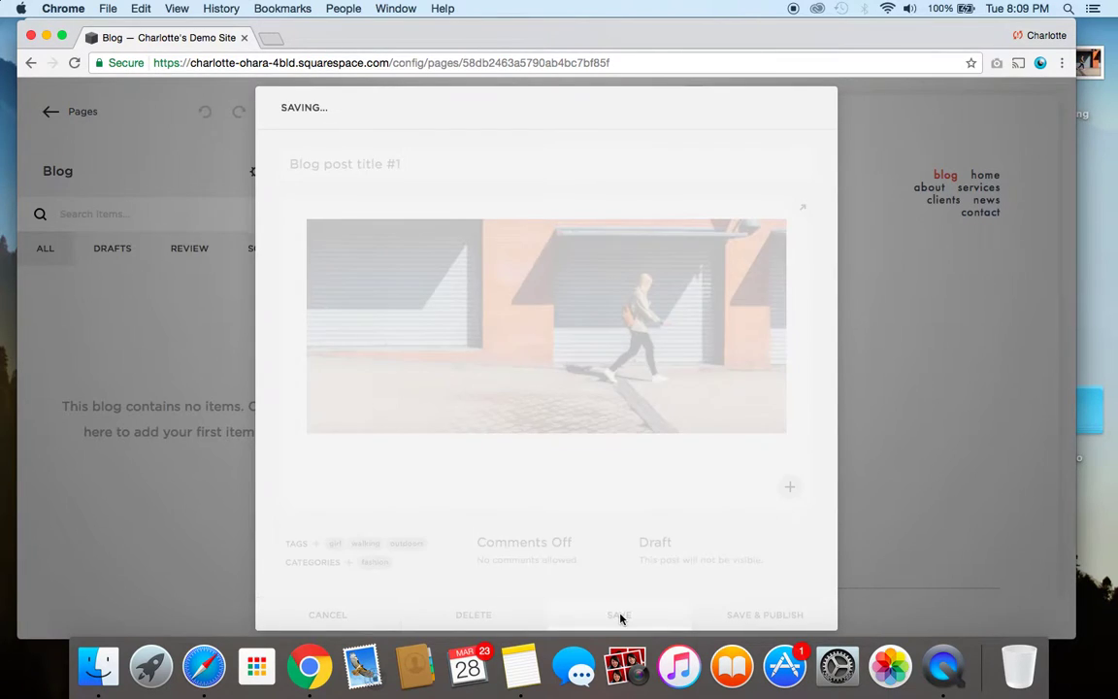